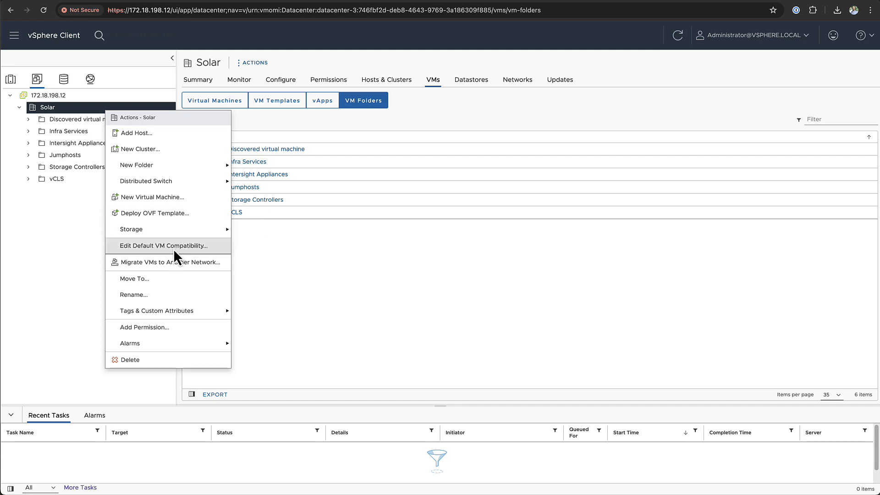
- Start an OVF deployment in Solar from the pasted installer OVA URL and accept its certificate
left_click(178, 218)
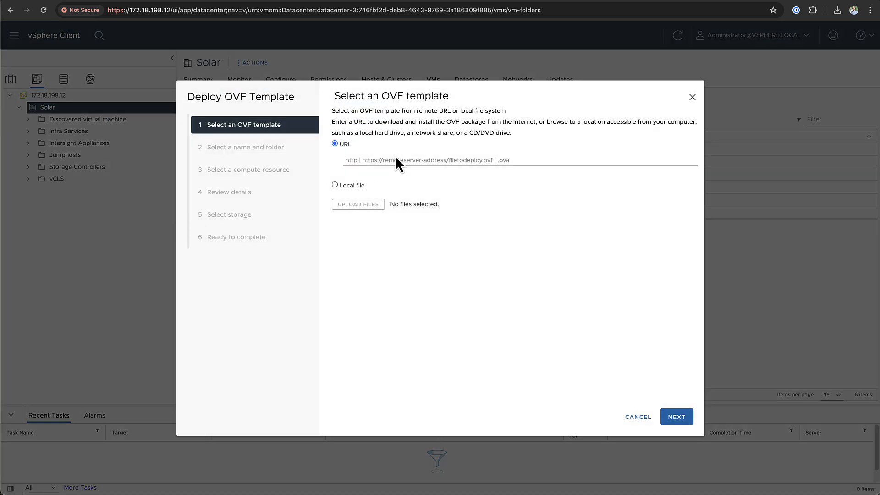
left_click(399, 161)
type("https://172.18.198.126/~baelen/images/intersight-appliance-installer-vsphere-1.0.9-630.ova")
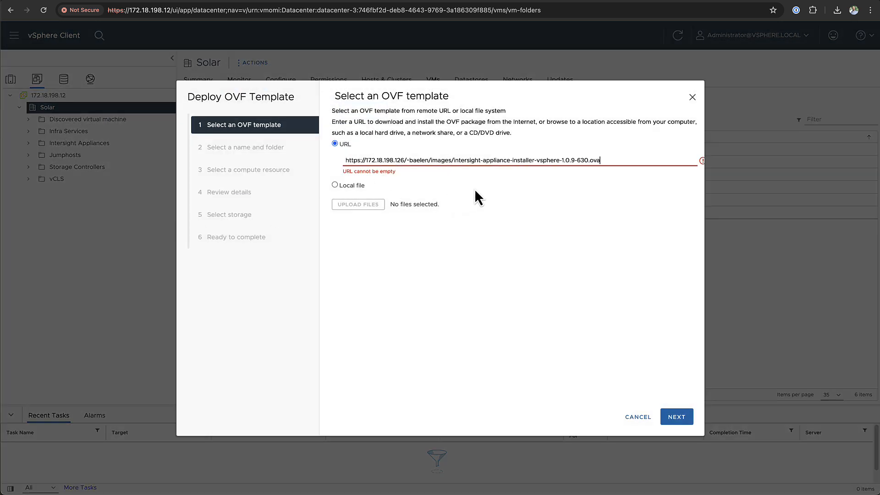
left_click(680, 422)
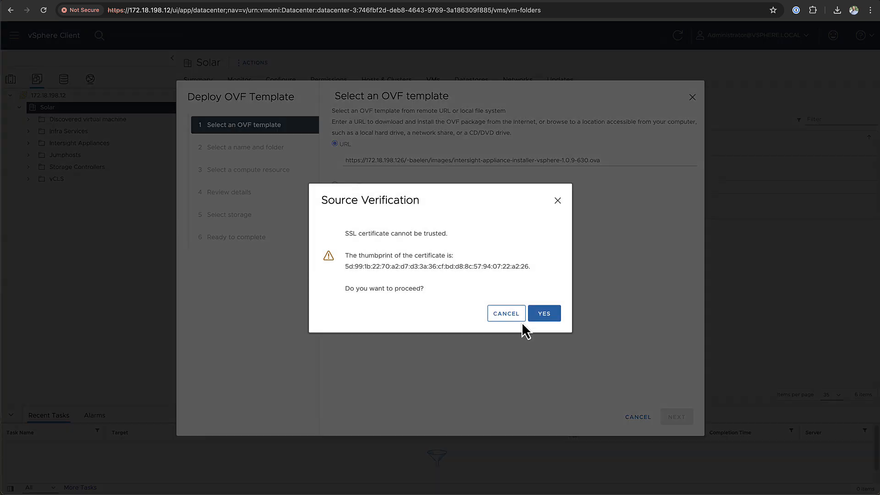
left_click(548, 315)
- Name the VM intersight-assist and keep Solar as its location and compute resource
key("ctrl+a")
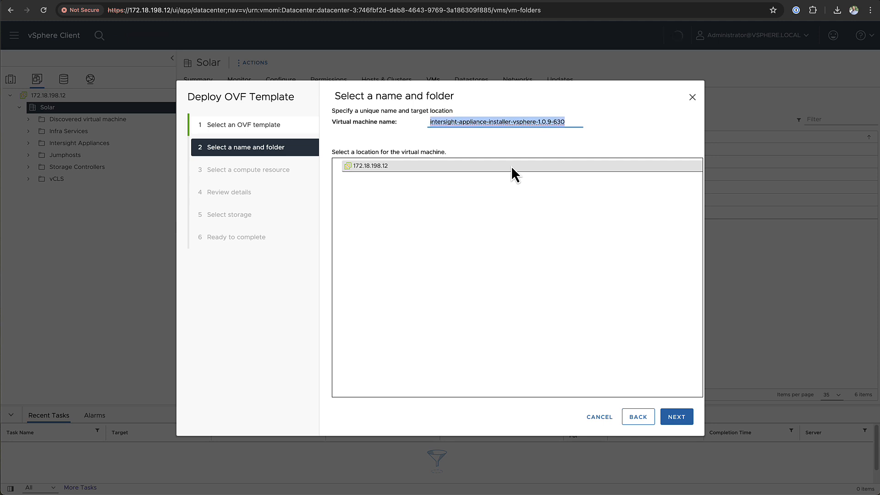
type("intersight-assist")
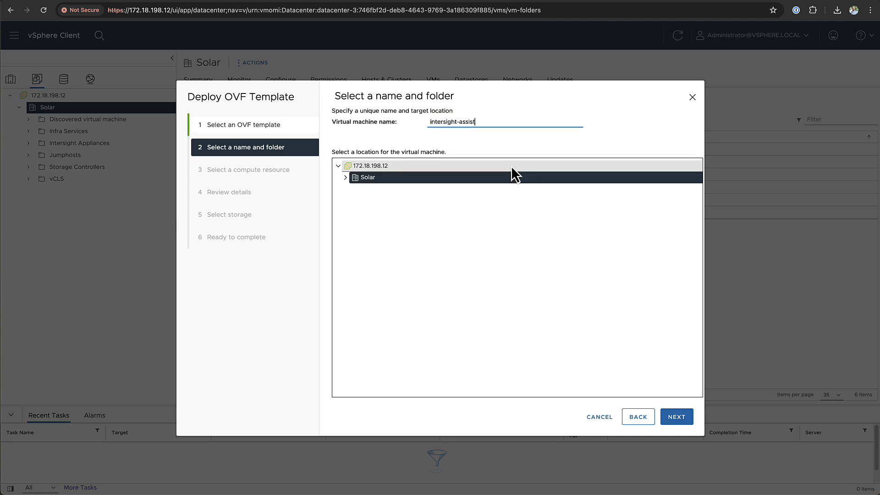
left_click(345, 178)
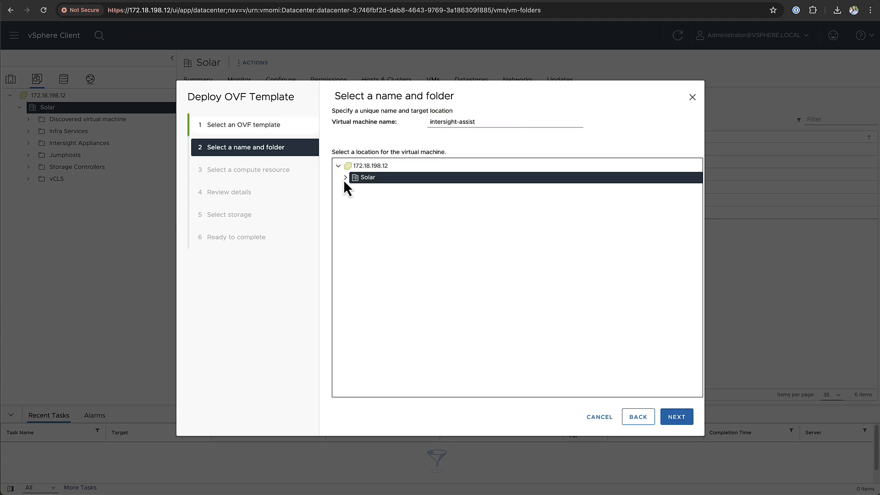
left_click(676, 417)
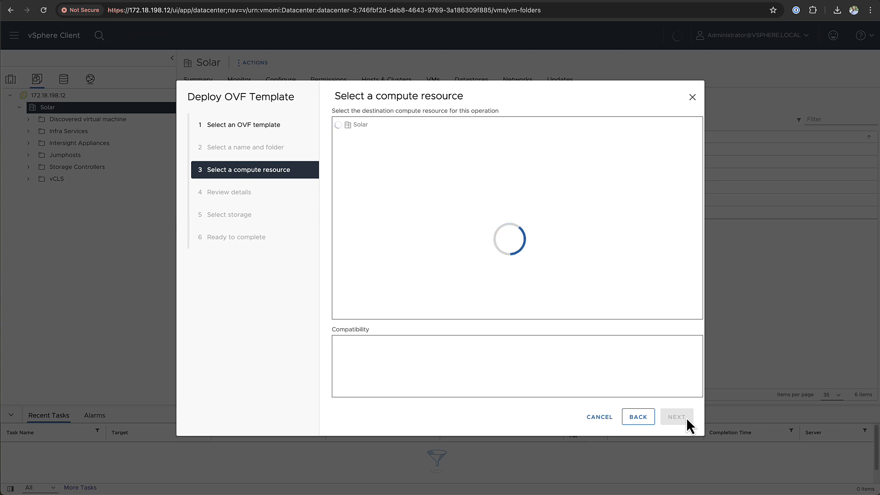
left_click(686, 418)
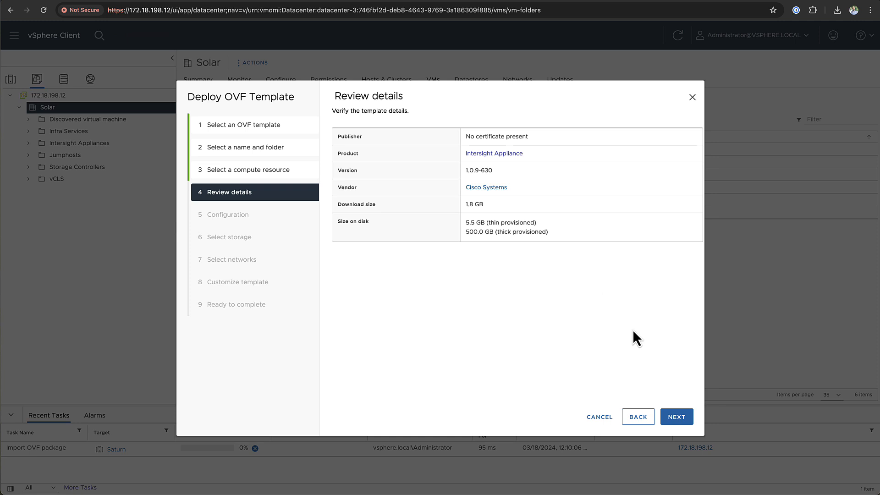
- Keep the Assist configuration and put thin-provisioned disks on saturn-datastore
left_click(682, 424)
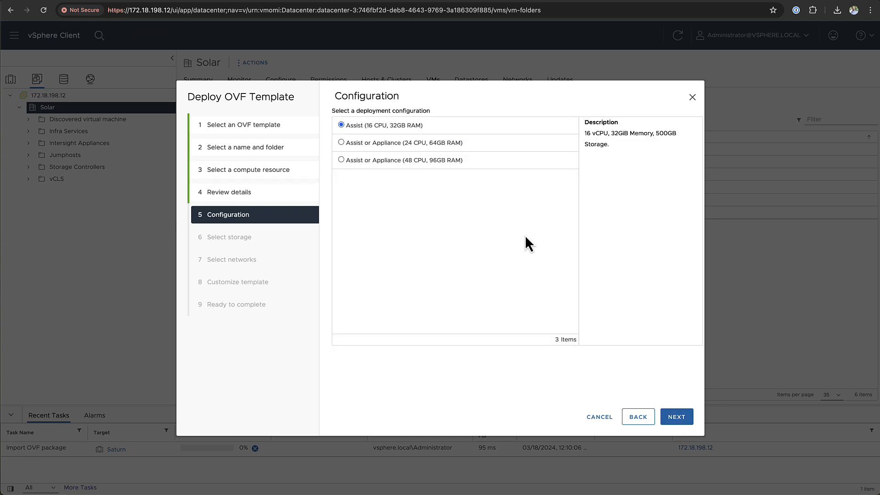
left_click(676, 417)
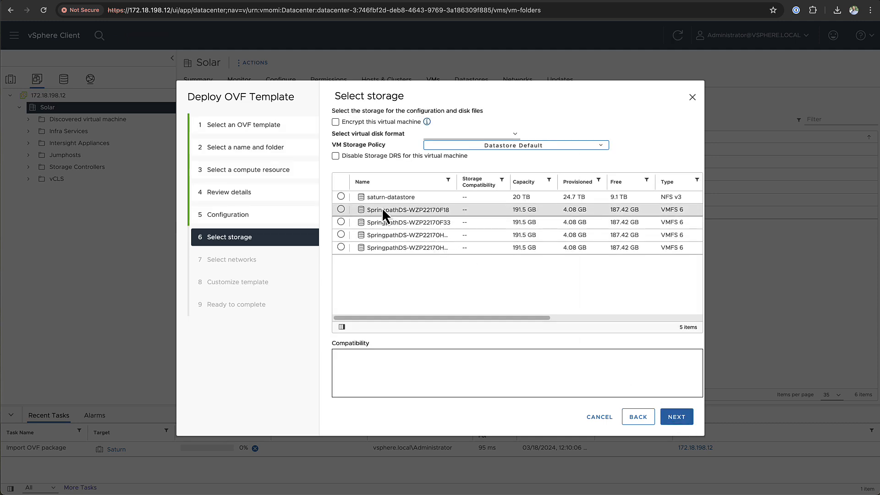
left_click(341, 197)
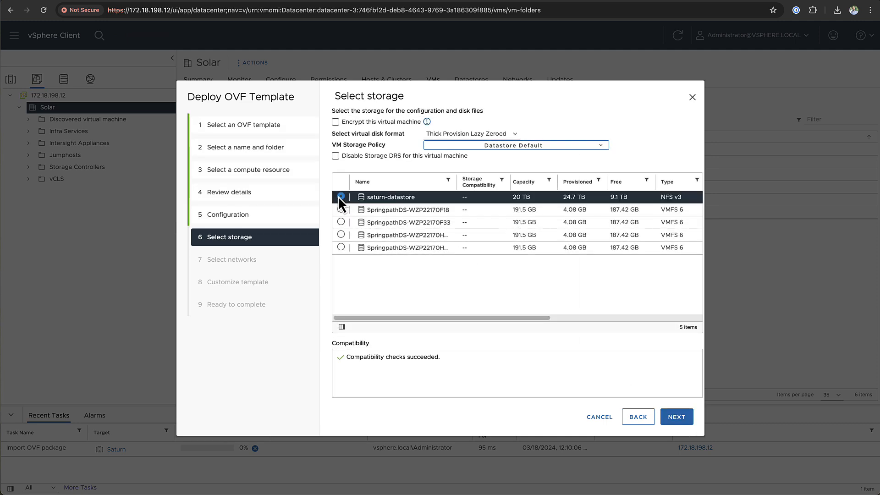
left_click(477, 136)
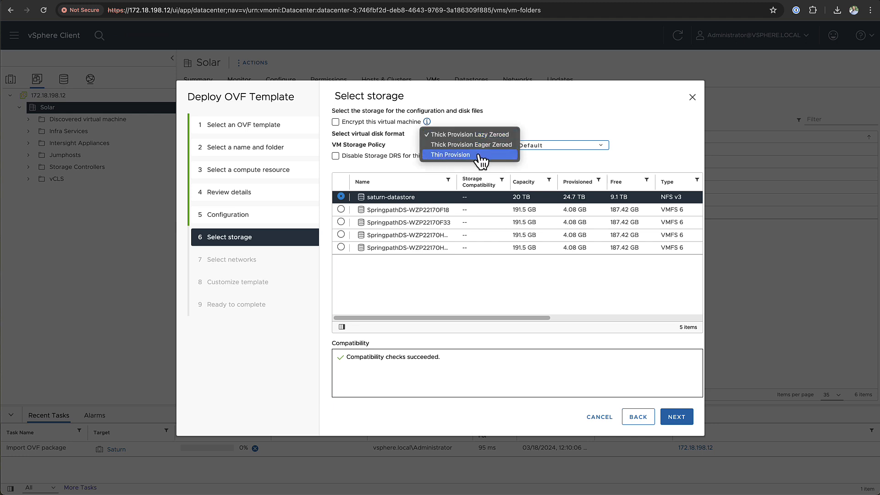
left_click(478, 156)
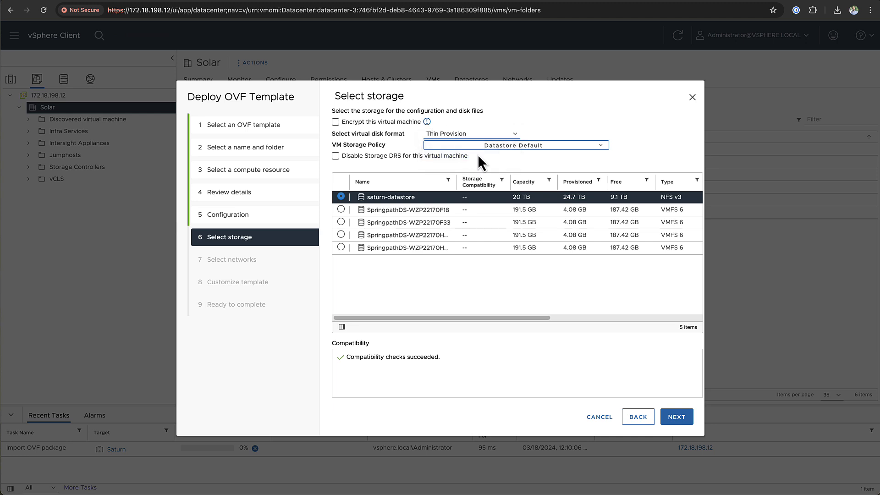
- Map the VM to the jupiter_mgmt_198 destination network
left_click(675, 417)
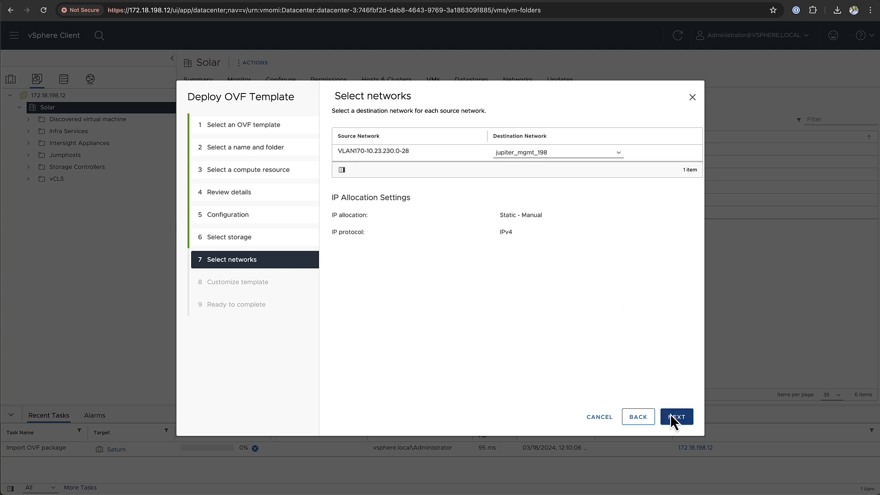
left_click(557, 153)
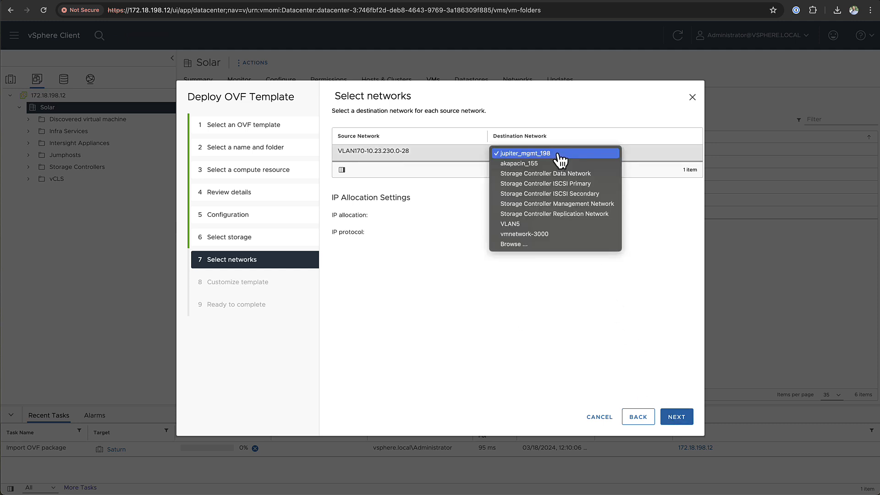
left_click(558, 155)
- Set IP 172.18.198.87, gateway 172.18.198.1 and DNS domain solar.local in the template
left_click(676, 416)
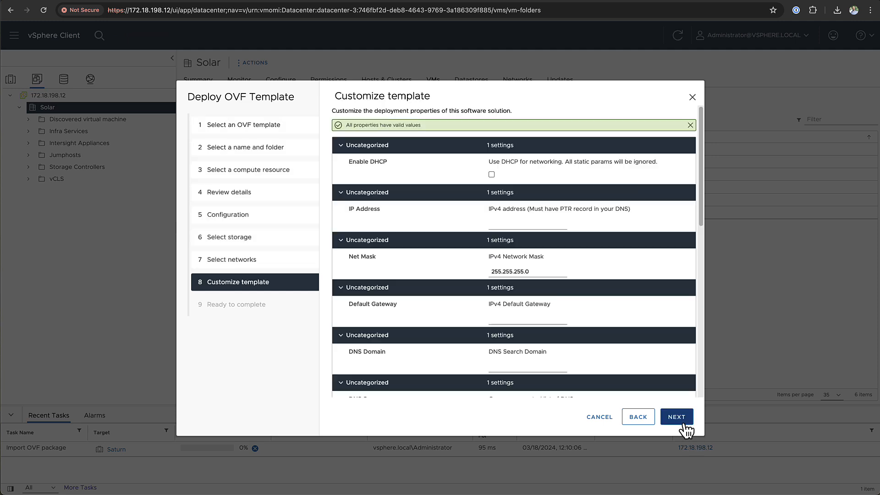
left_click(519, 227)
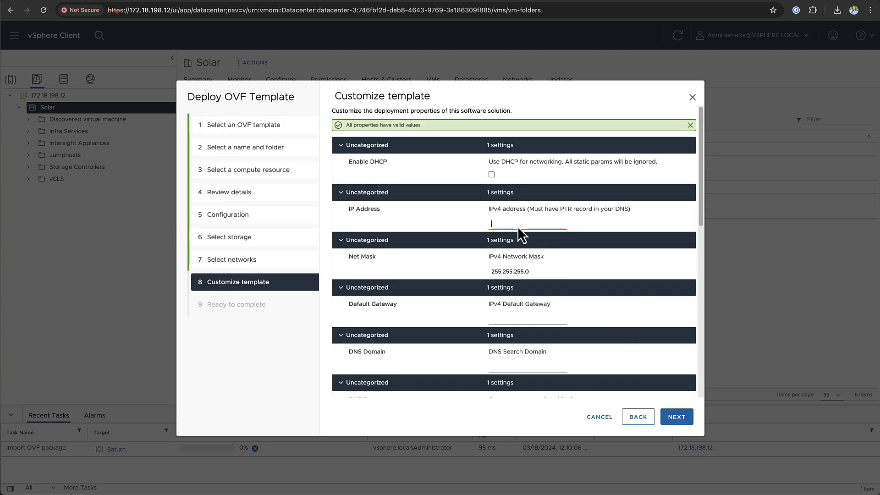
type("172.18.198.87")
key("Tab")
key("Tab")
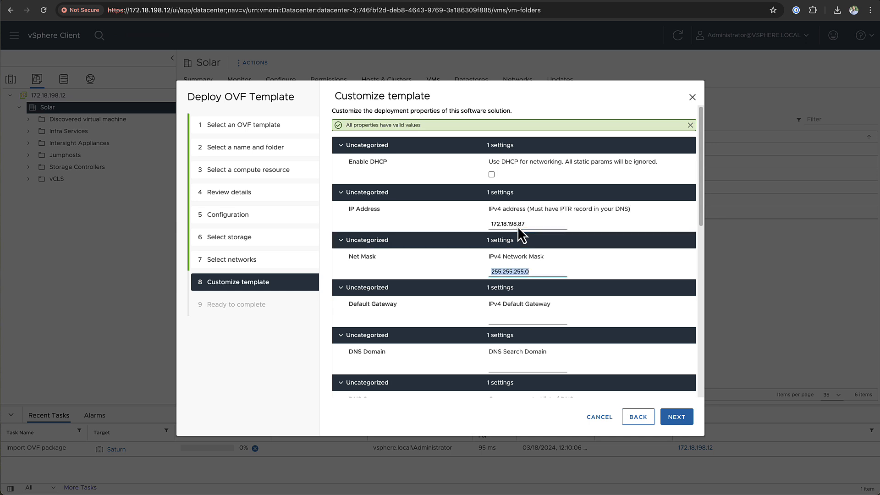
key("Tab")
key("Tab")
type("1")
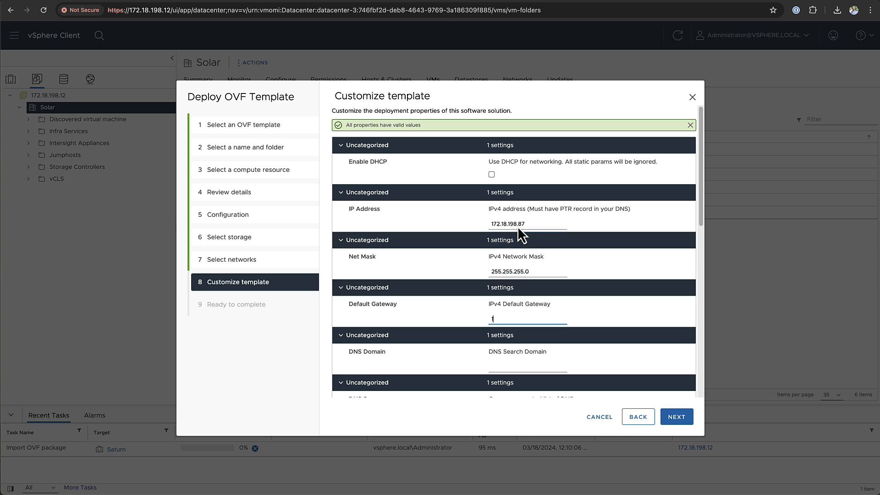
type("72.18.198.1")
key("Tab")
key("Tab")
type("solar.local")
key("Tab")
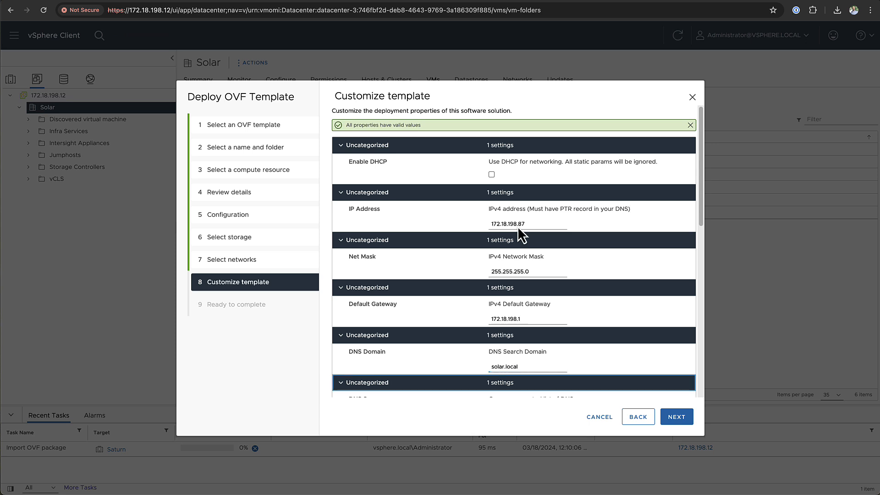
- Enter DNS server 172.18.198.10, the admin password twice, and NTP server ntp.esl.cisco.com
scroll(535, 301, "down", 5)
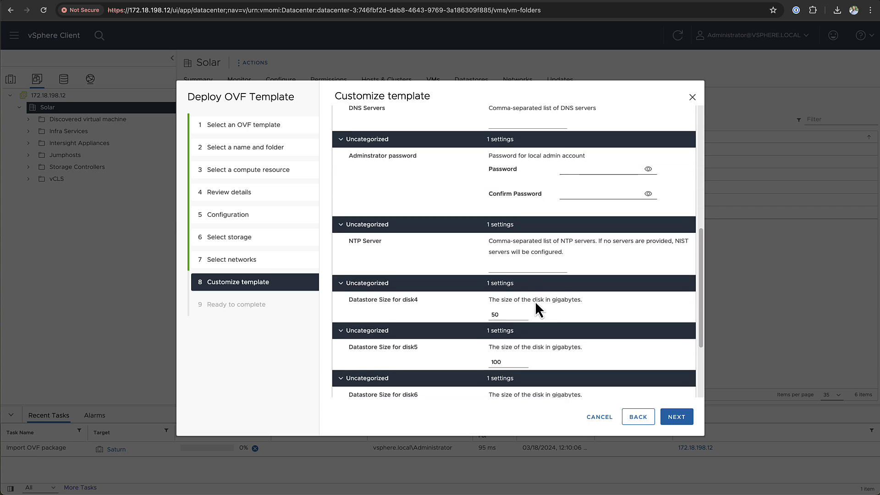
scroll(535, 300, "up", 1)
left_click(521, 196)
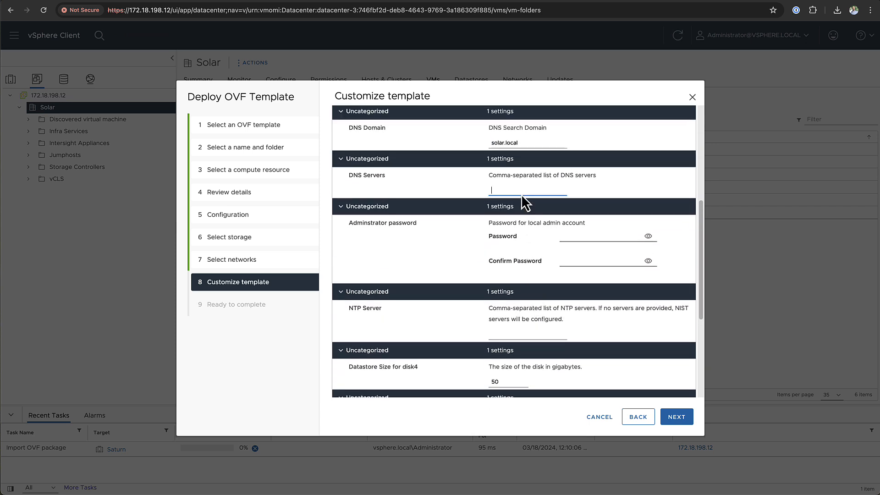
type("172.18.198.10")
key("Tab")
key("Tab")
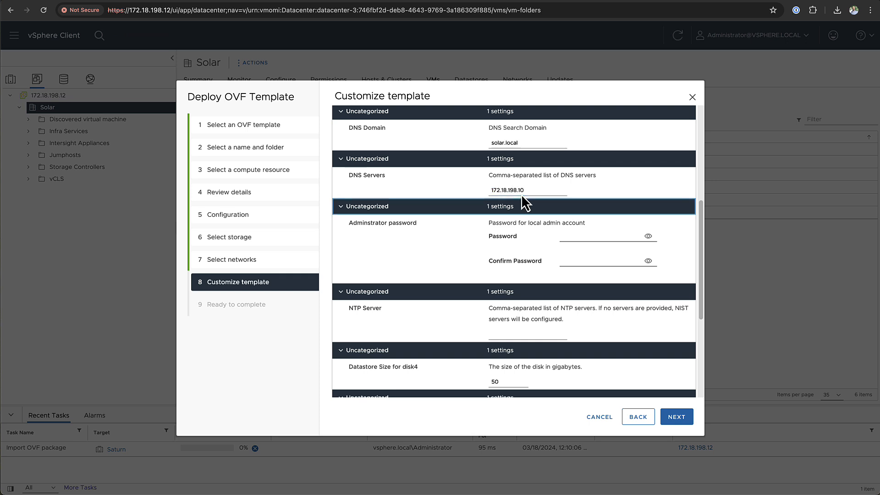
type("•••••••••••••")
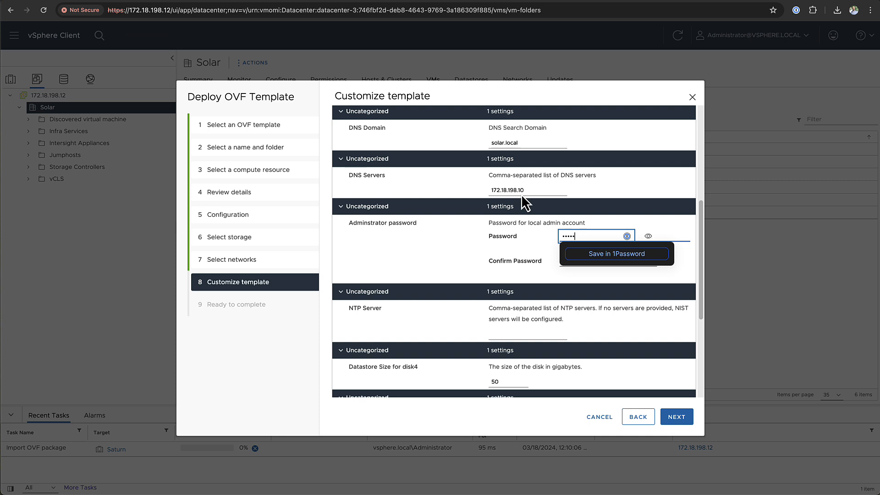
key("Tab")
type("•••••••••")
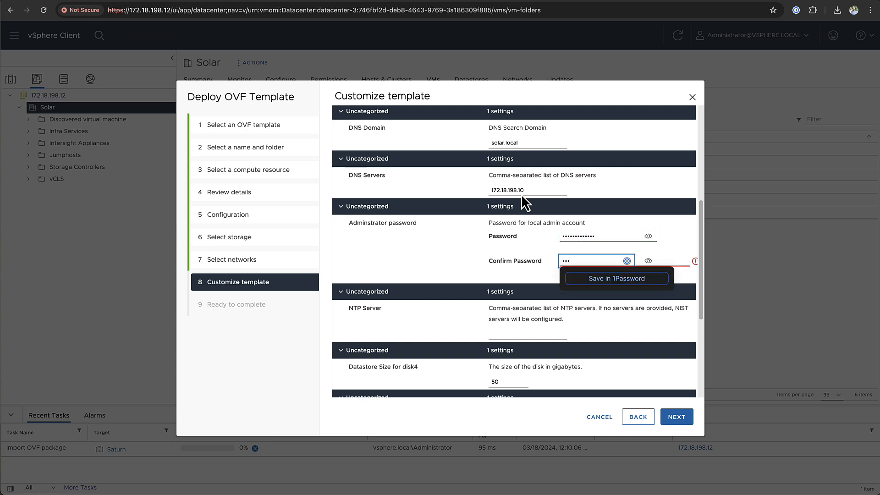
type("••••")
key("Tab")
key("Tab")
key("Tab")
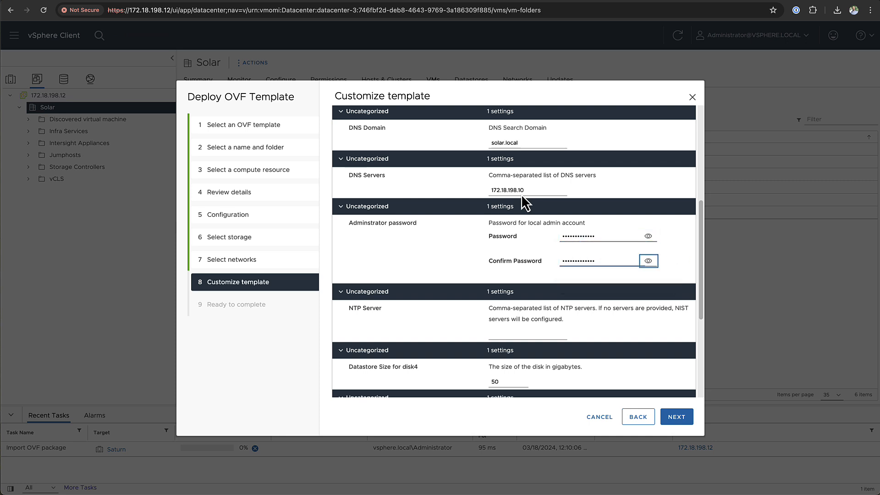
type("ntp.esl.cisco.com")
key("Tab")
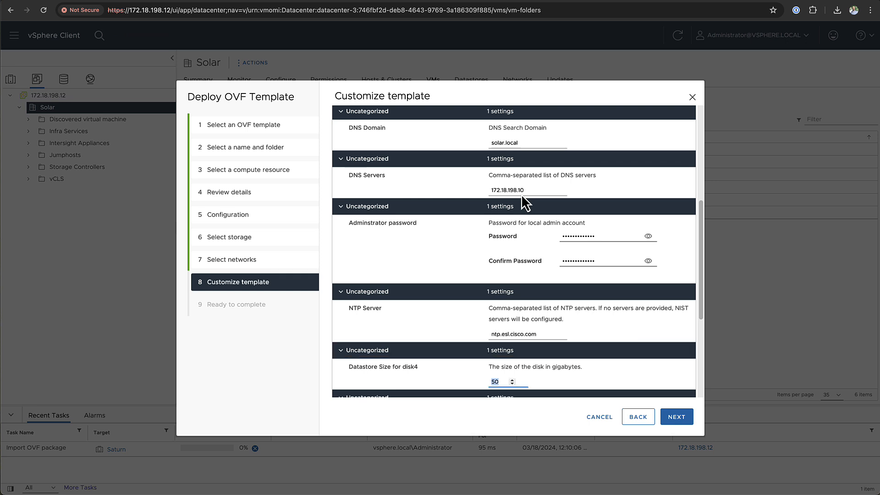
- Review the summary and finish the wizard to start the deployment
scroll(527, 267, "down", 1)
scroll(531, 268, "down", 4)
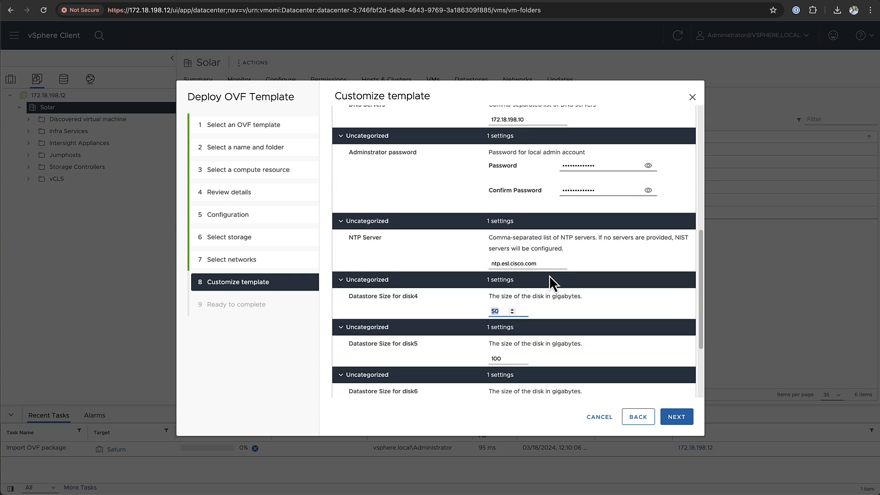
scroll(550, 278, "down", 1)
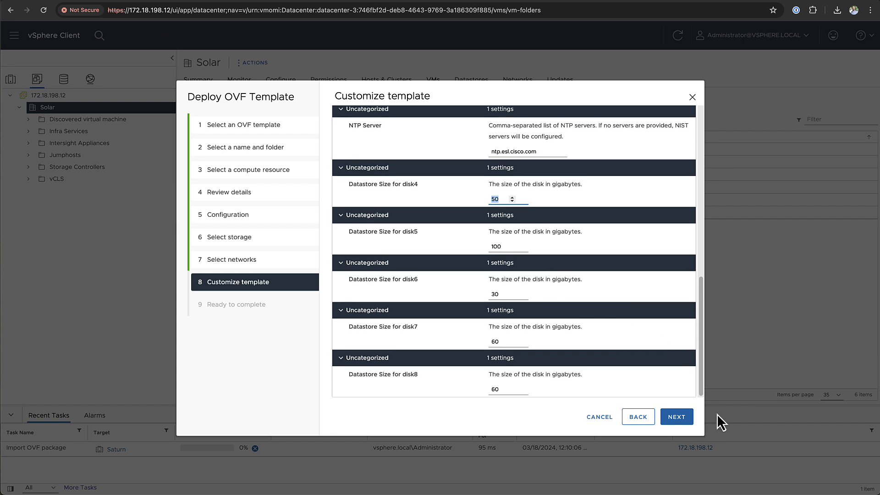
left_click(689, 419)
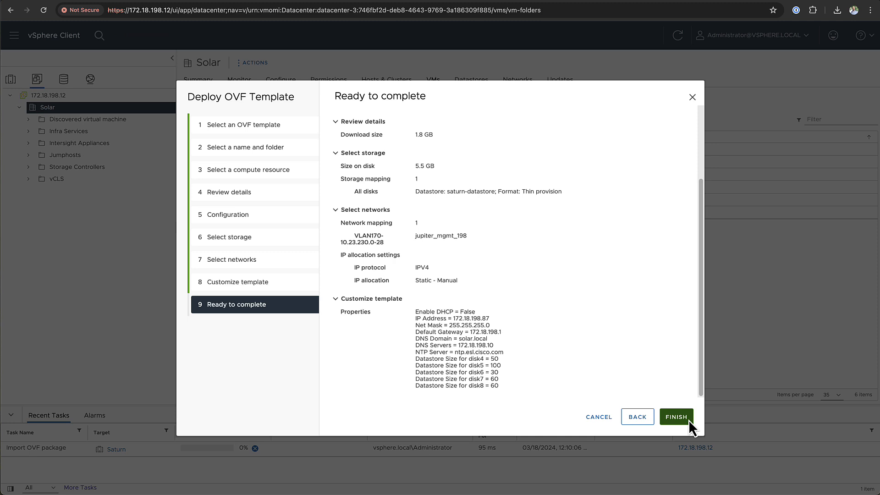
left_click(676, 416)
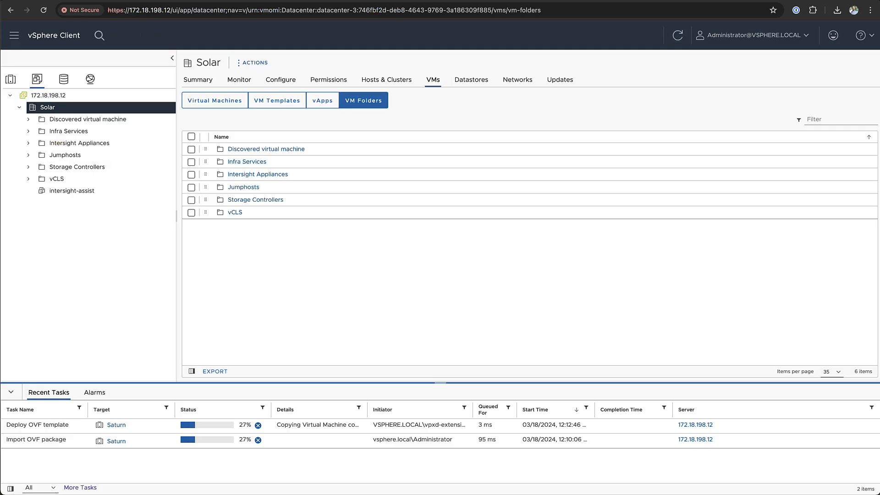
- Select the intersight-assist VM and power it on
left_click(103, 193)
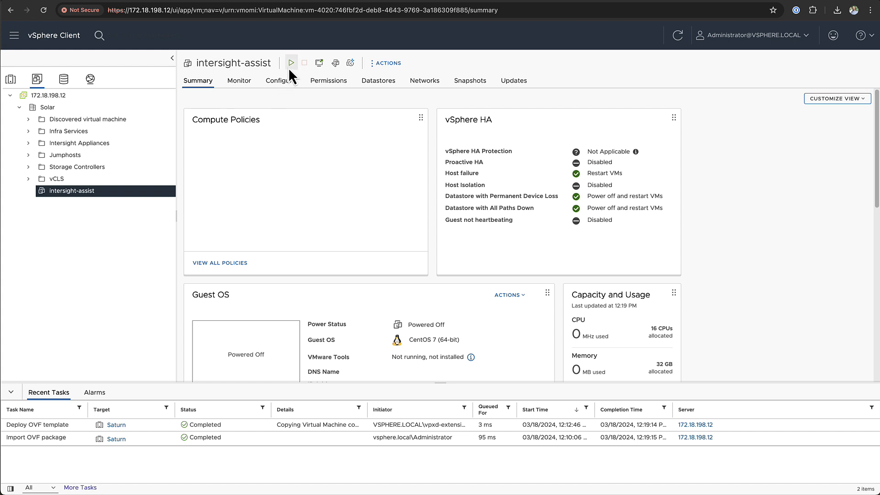
left_click(290, 63)
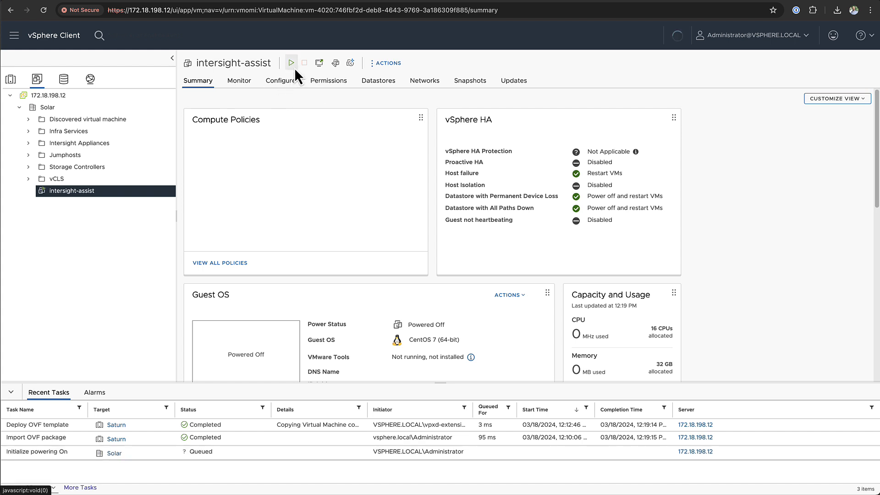
scroll(263, 243, "down", 4)
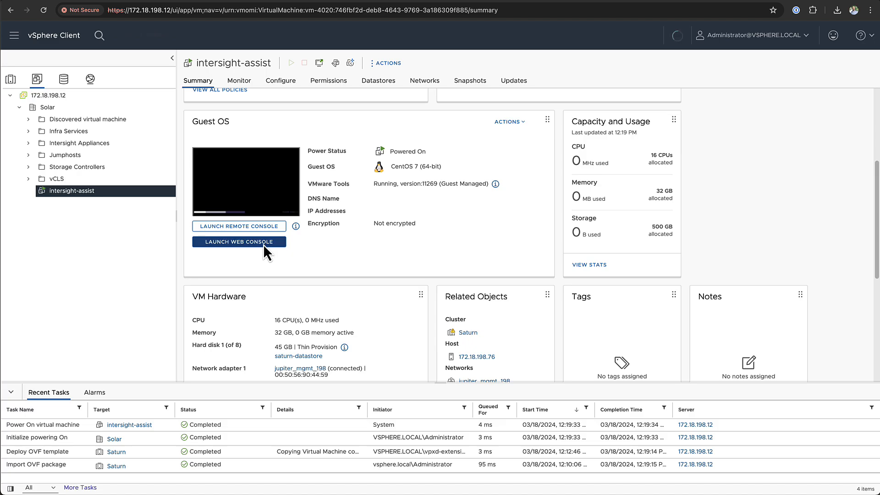
- In the VM's web console, log in as admin and run menu option 3, the connectivity test
left_click(263, 243)
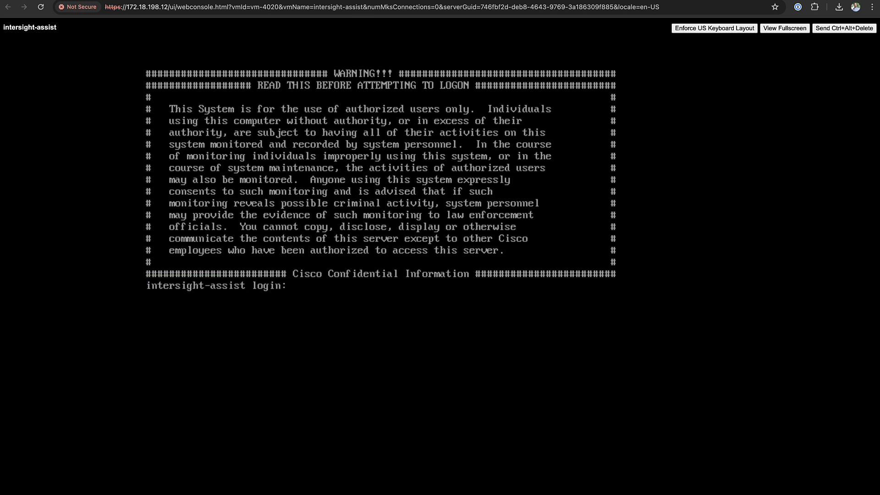
type("admin")
key("Return")
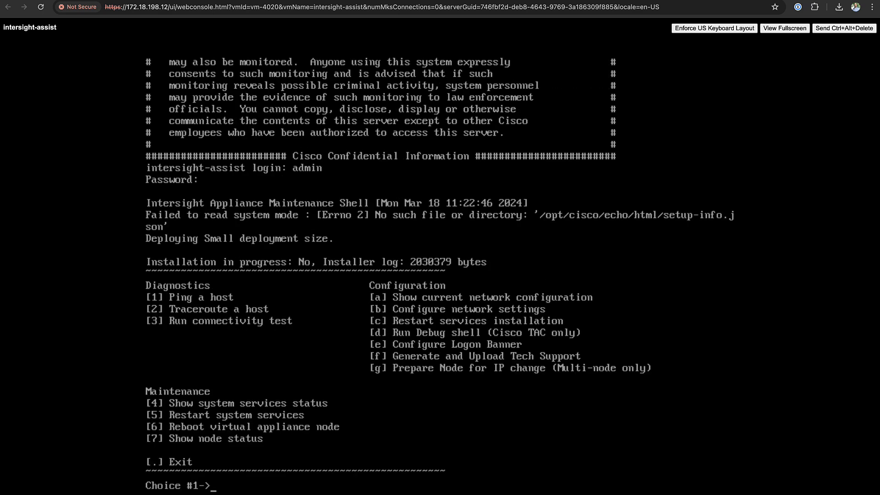
type("4")
key("BackSpace")
type("3")
key("Return")
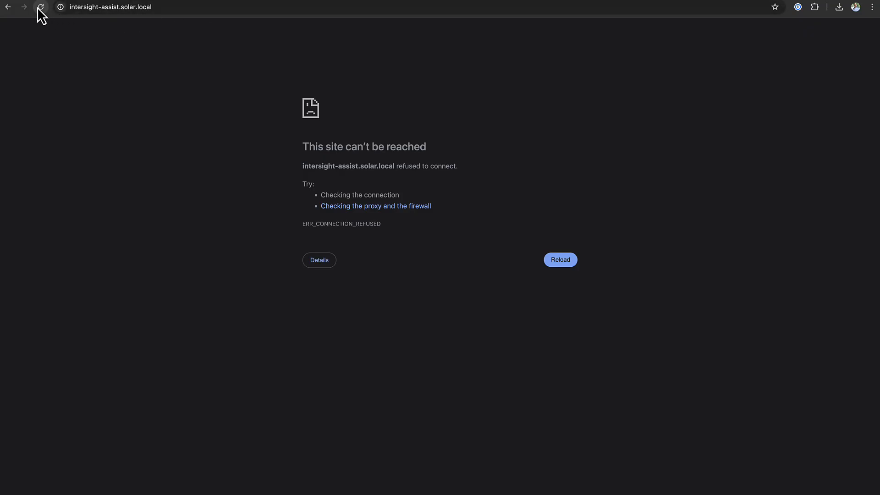
- Reload intersight-assist.solar.local and proceed past the certificate warning to the installer
left_click(38, 9)
left_click(328, 270)
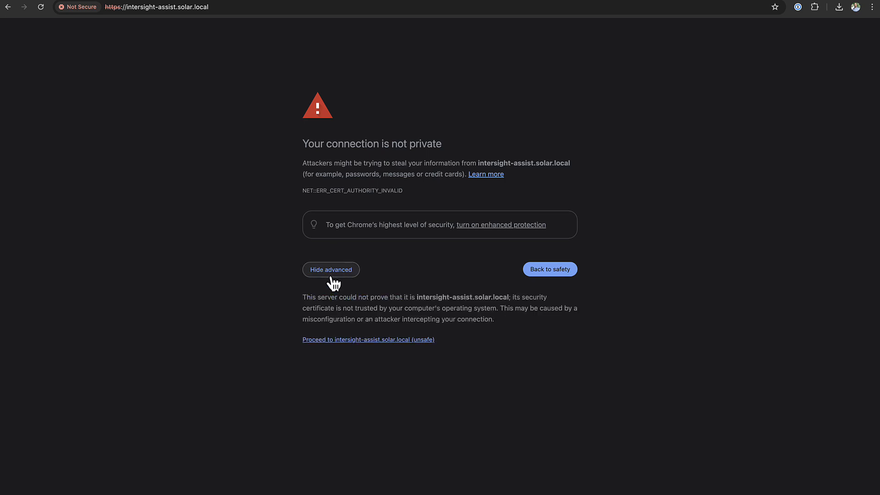
left_click(352, 339)
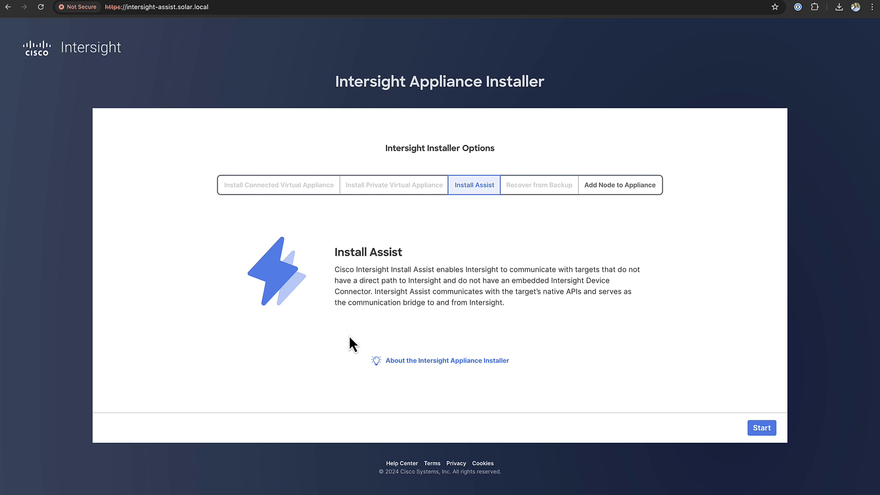
- Start Install Assist and save device connector proxy proxy.esl.cisco.com on port 80
left_click(756, 428)
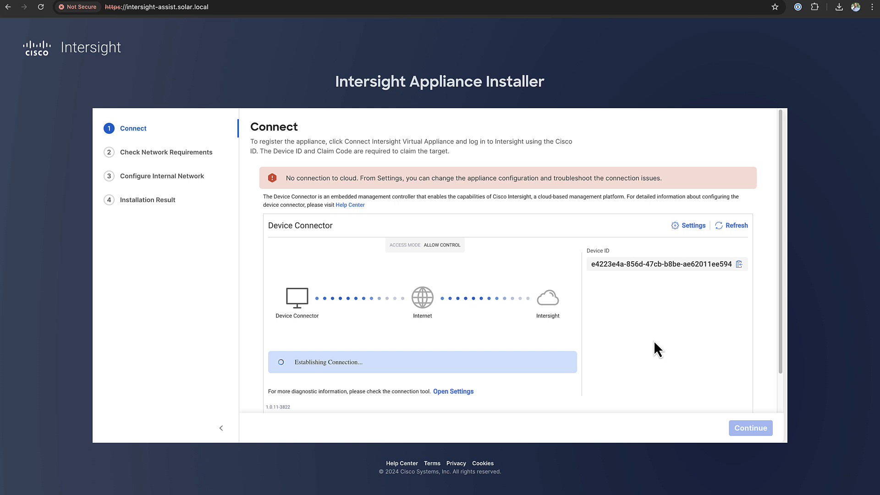
scroll(653, 349, "down", 1)
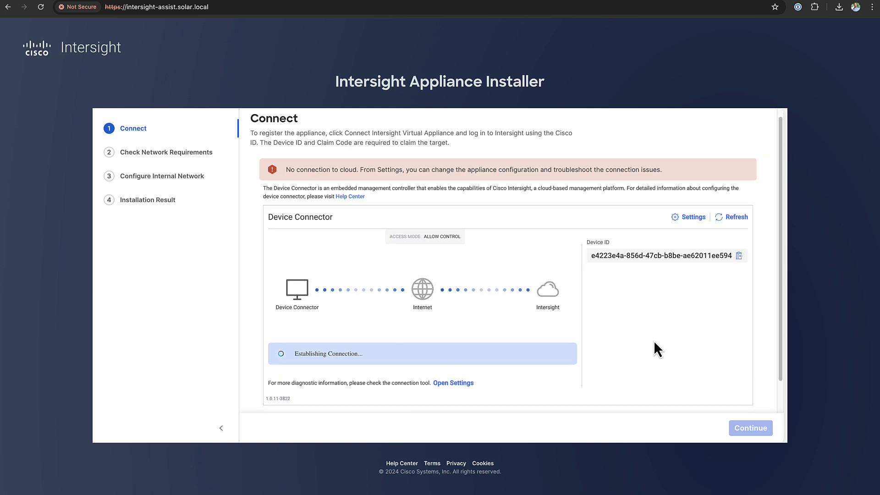
left_click(691, 220)
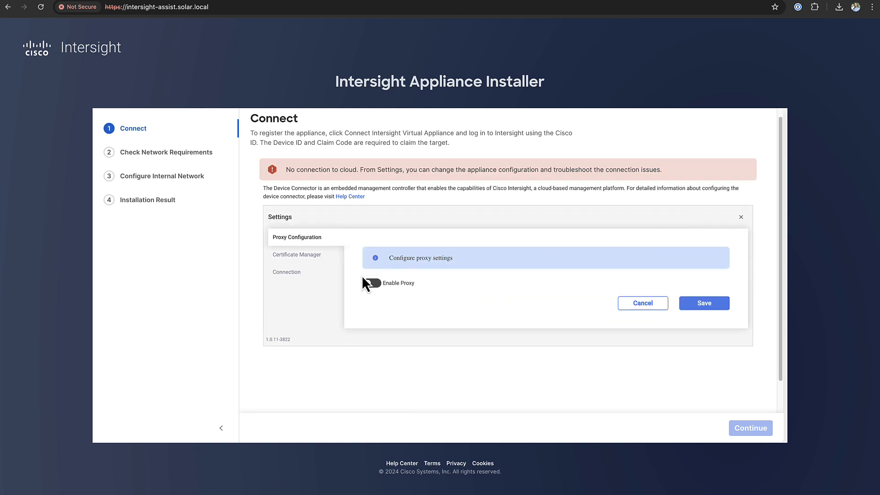
left_click(371, 283)
left_click(406, 308)
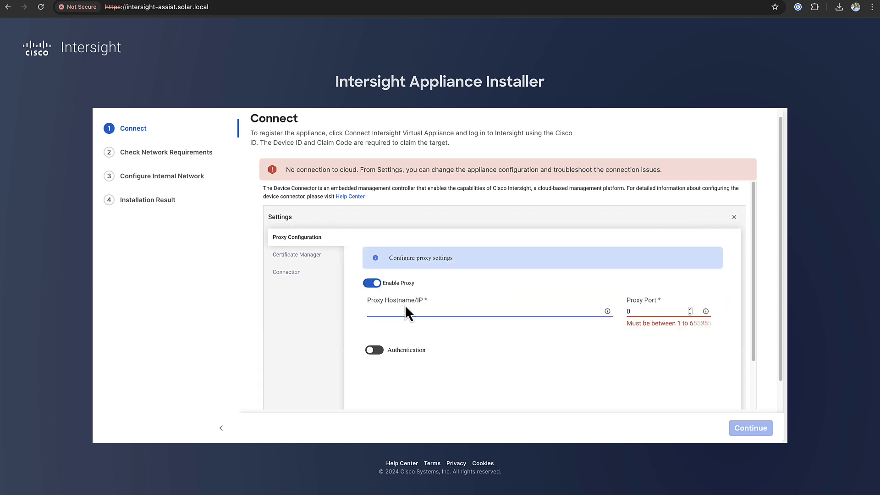
type("proxy.esl.cisco.com")
key("Tab")
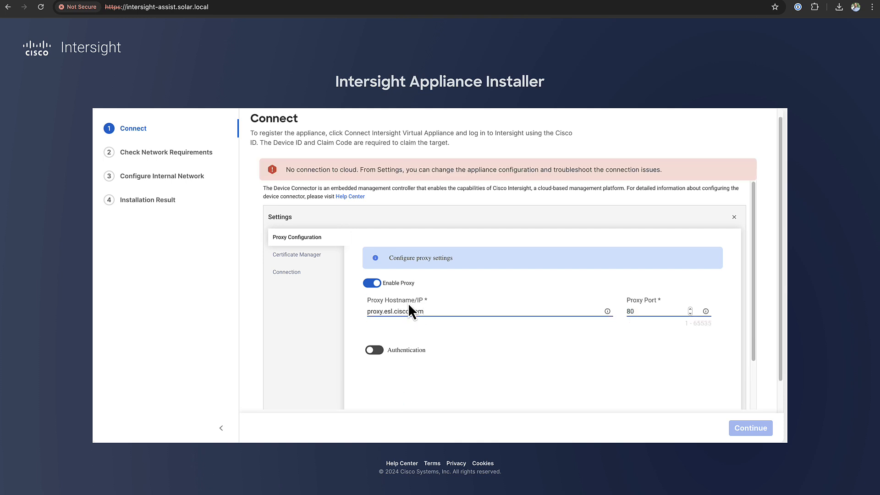
scroll(563, 366, "down", 2)
left_click(696, 363)
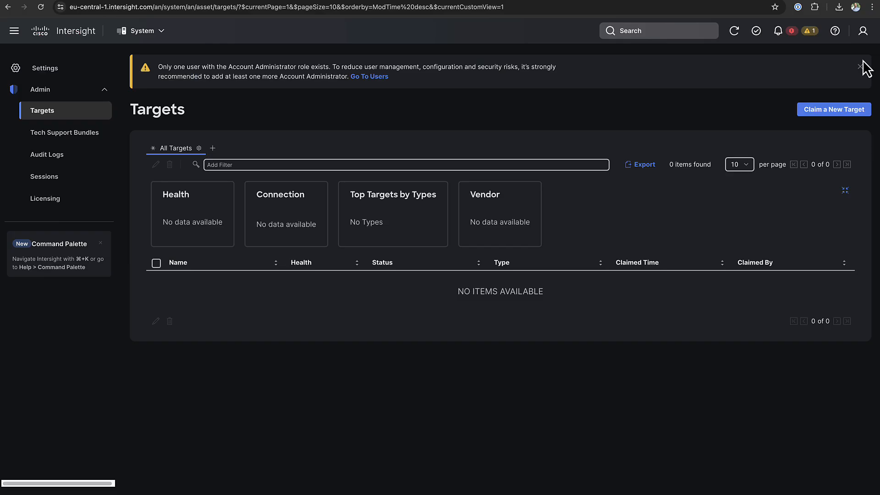
- Dismiss the admin-role banner and start claiming a Cisco Intersight Assist target
left_click(860, 67)
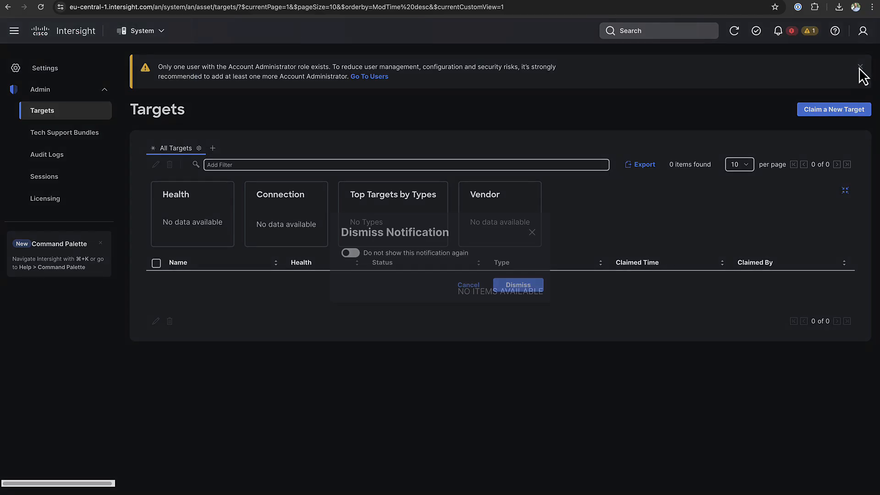
left_click(534, 285)
left_click(863, 72)
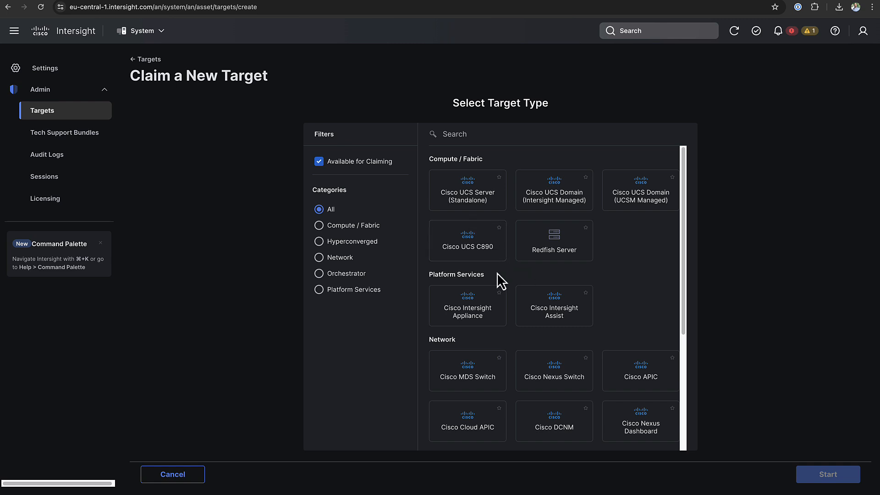
left_click(560, 318)
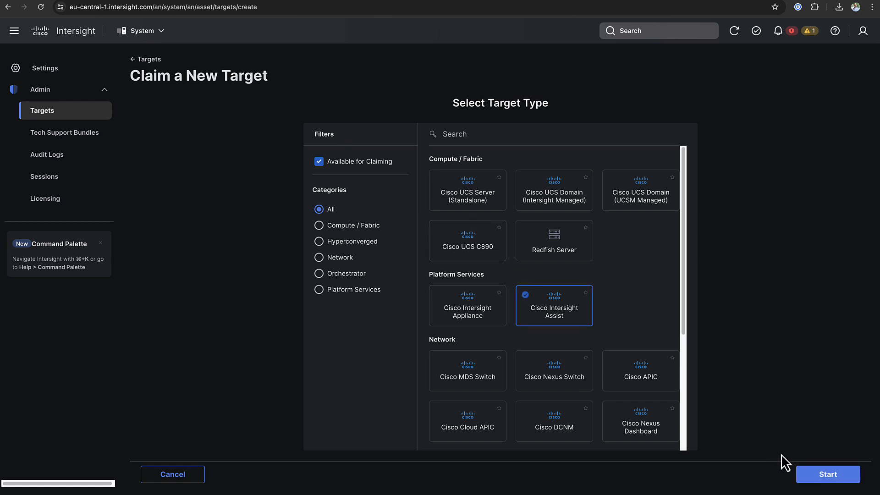
left_click(829, 475)
- Copy the appliance's device ID and claim code into the form and submit the claim
left_click(247, 193)
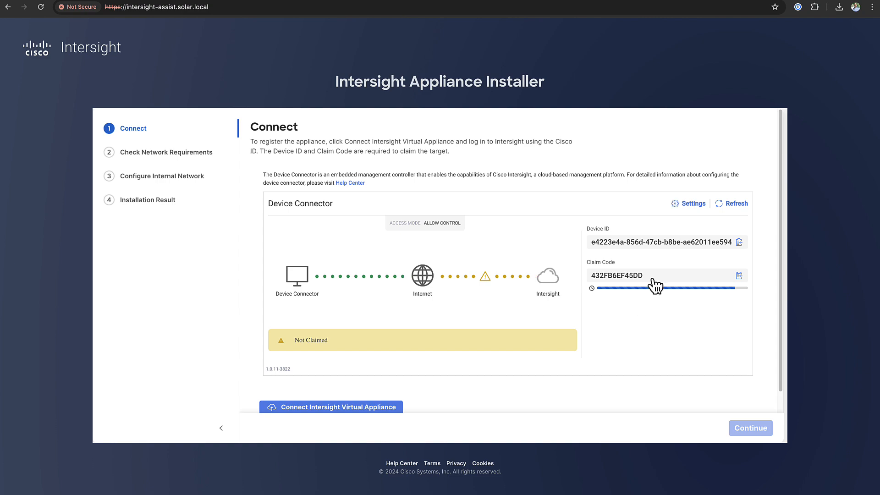
left_click(738, 242)
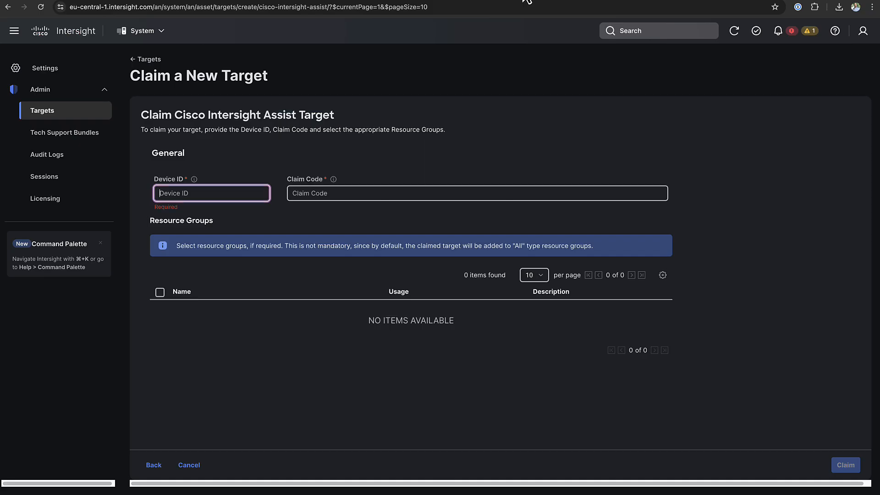
key("super+v")
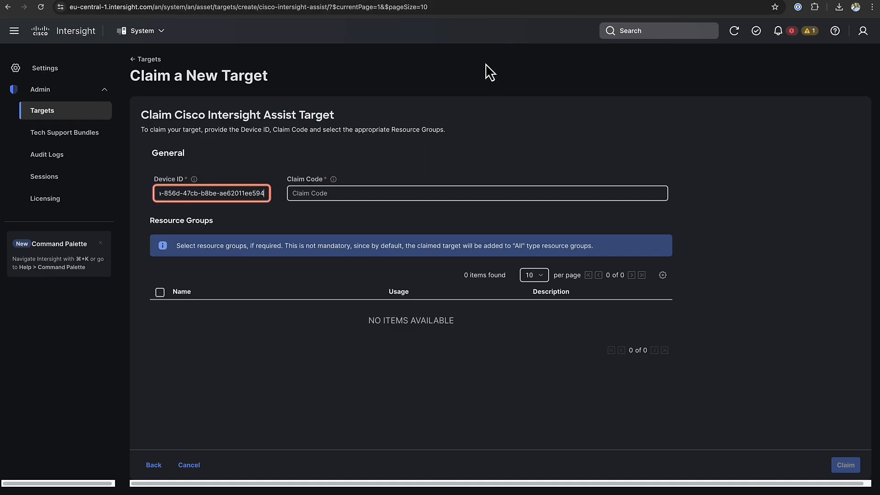
key("Tab")
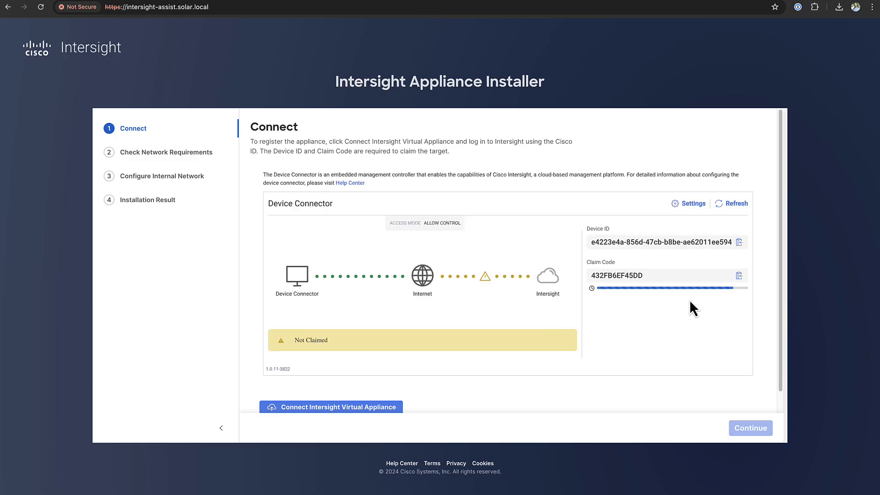
left_click(738, 275)
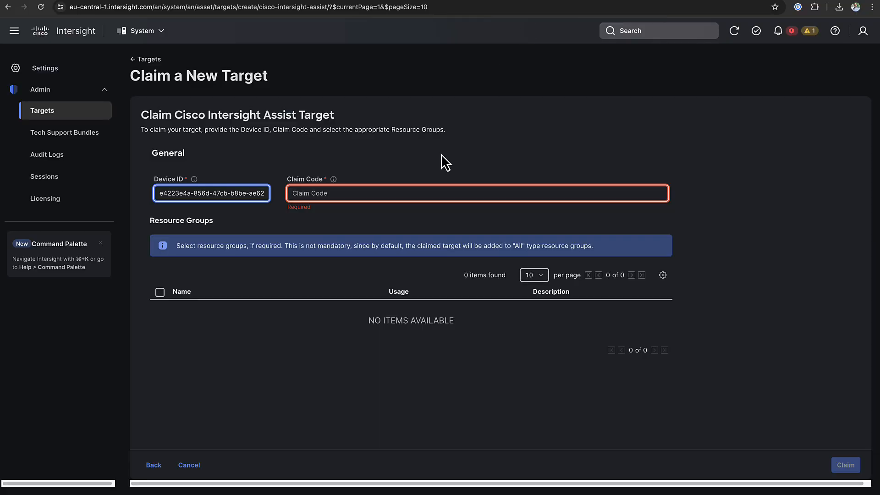
left_click(430, 193)
key("super+v")
left_click(845, 464)
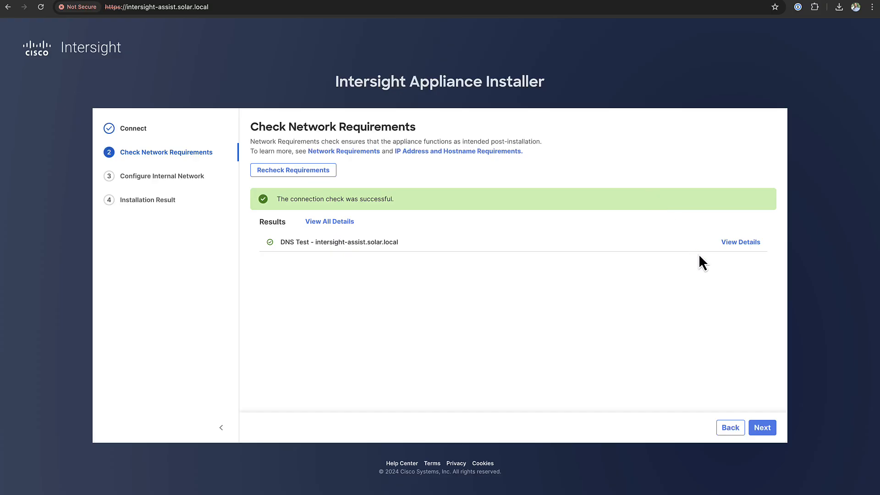
- Pass the network check and keep the default 172.17.48.0/20 internal network range
left_click(761, 429)
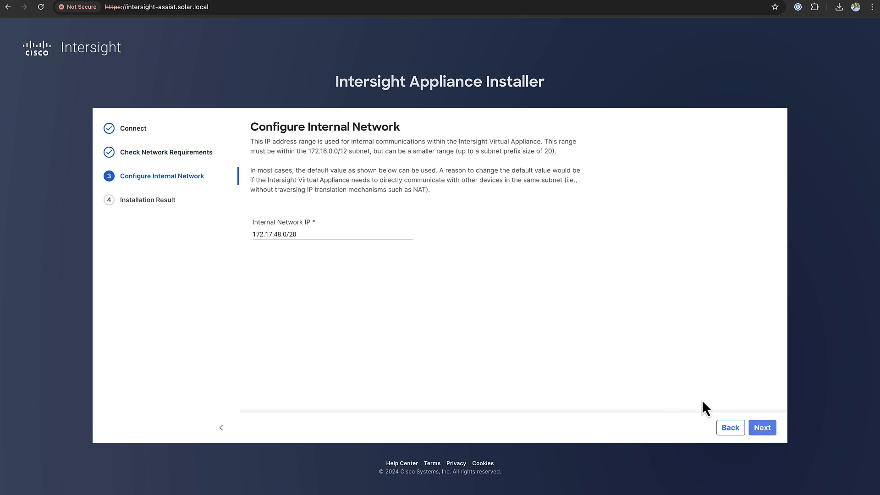
left_click(763, 429)
- Start the appliance installation and proceed past the certificate warning afterwards
left_click(762, 427)
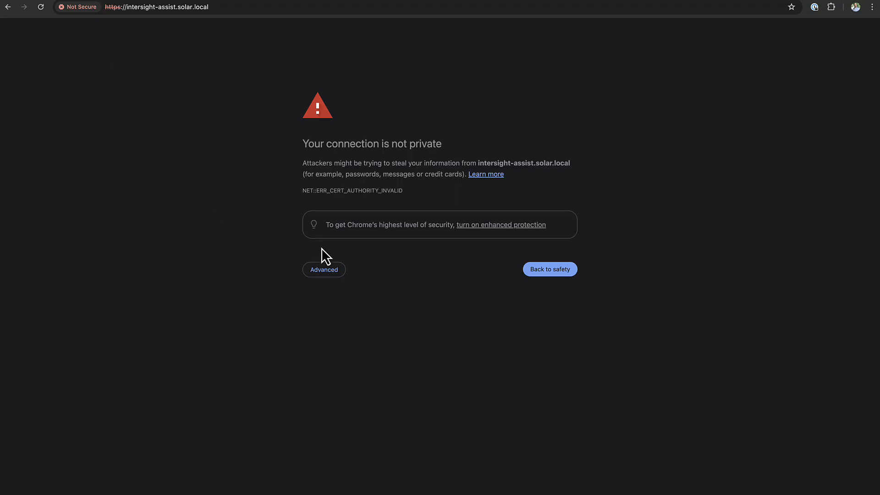
left_click(324, 269)
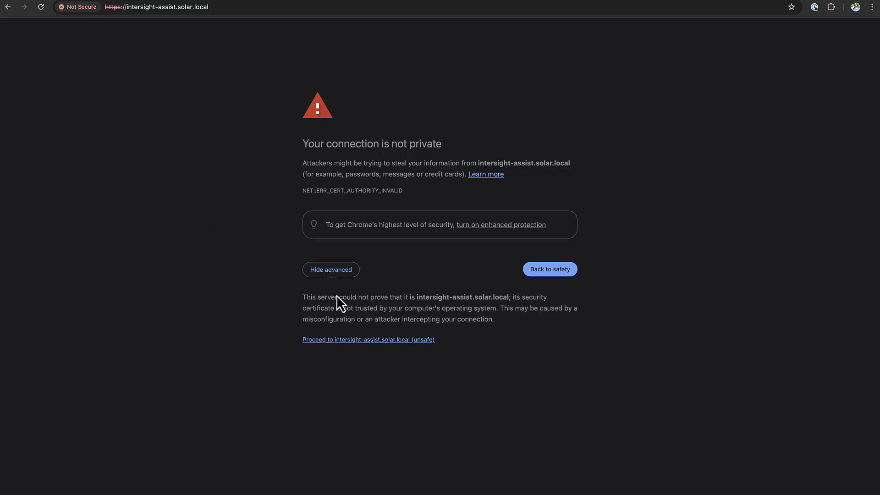
left_click(360, 340)
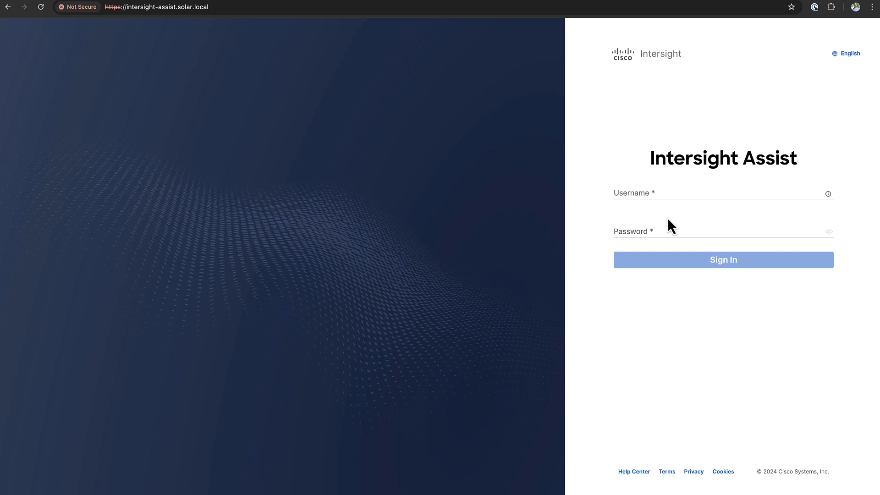
- Sign in to Intersight Assist as admin and dismiss the last-login notice
left_click(677, 189)
type("admin")
key("Tab")
type("*************")
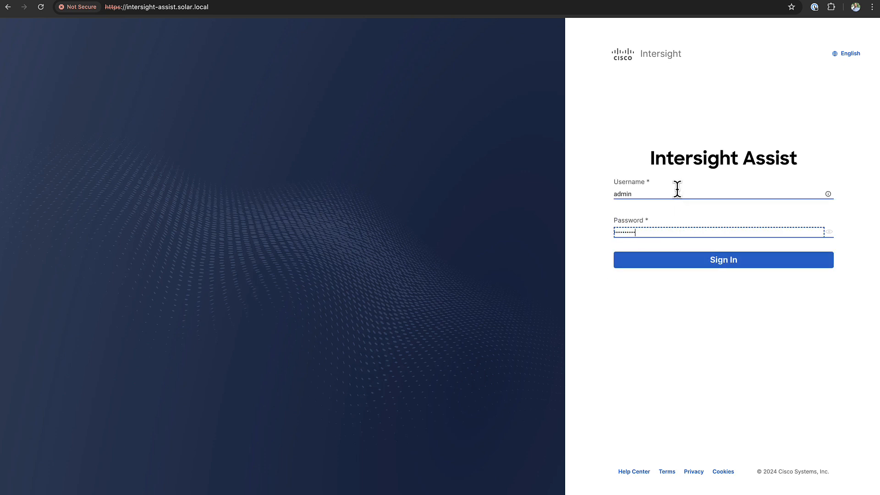
key("Return")
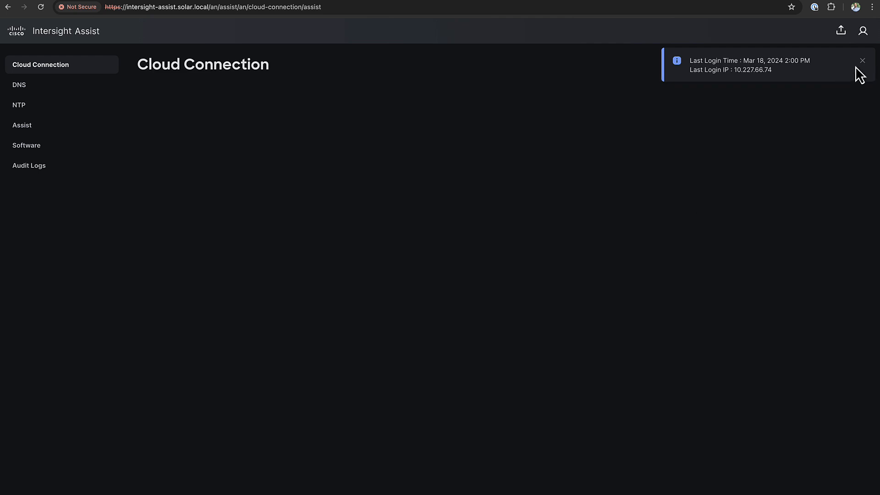
left_click(859, 60)
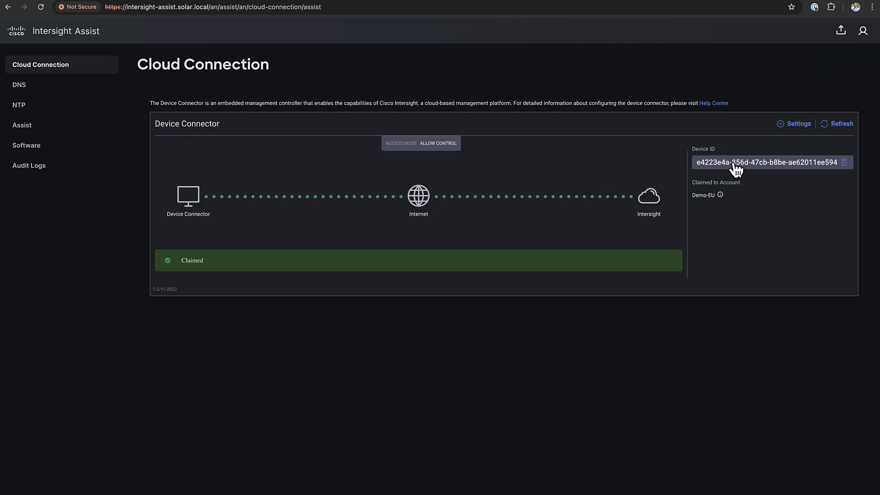